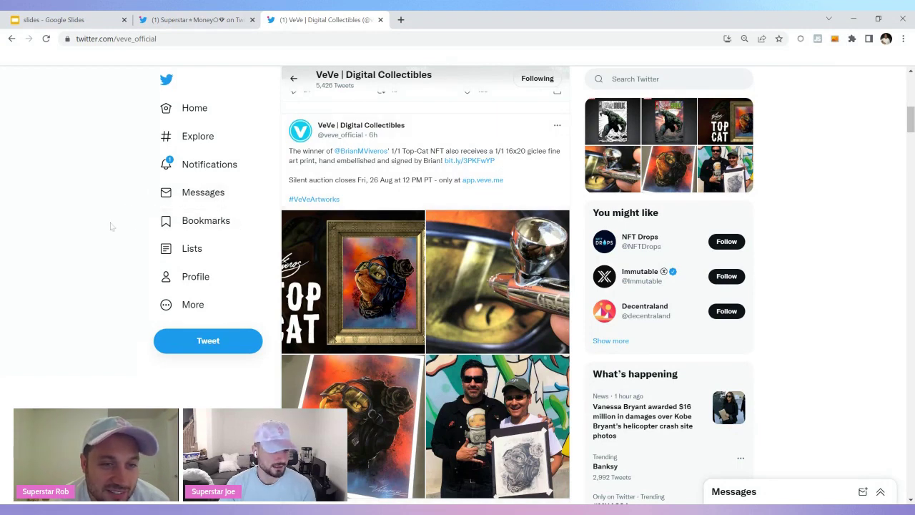
Step: Look through the recent tweets on the VeVe profile, back up to the Tales to Astonish #90 drop announcement
scroll(113, 224, up, 2)
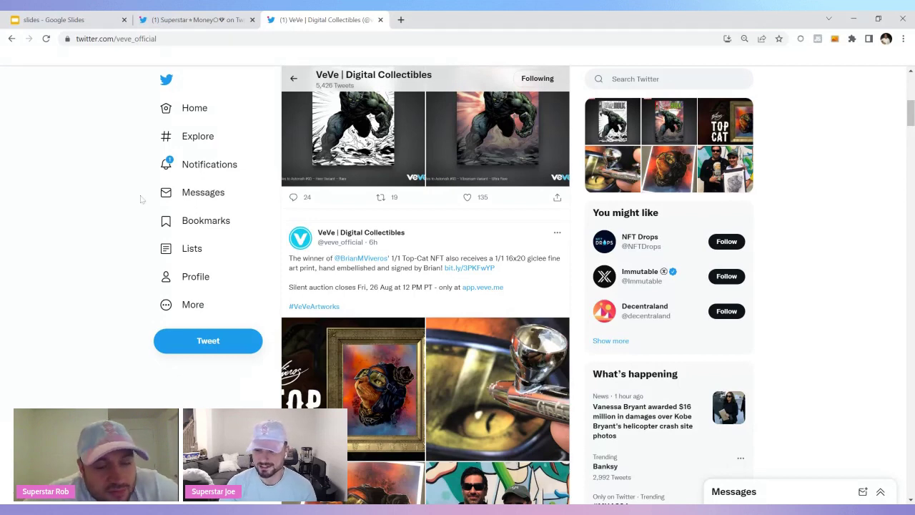
scroll(83, 243, up, 1)
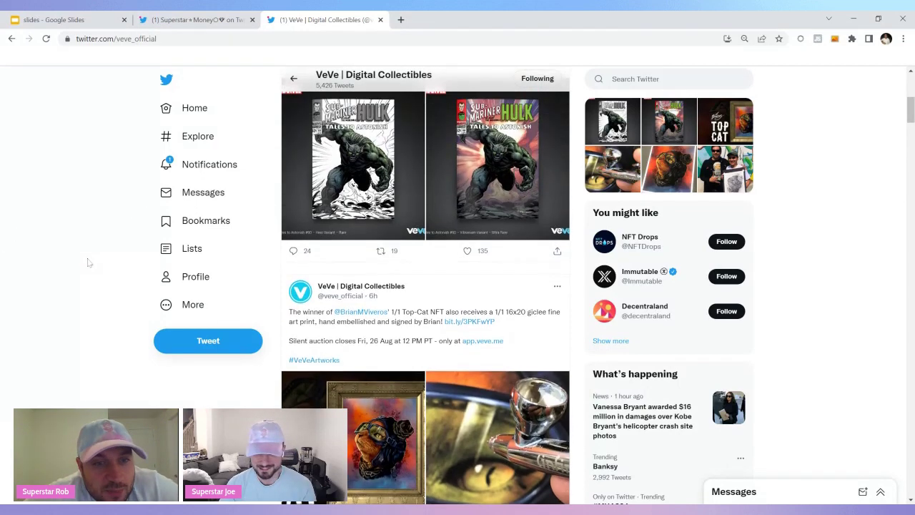
scroll(88, 263, up, 3)
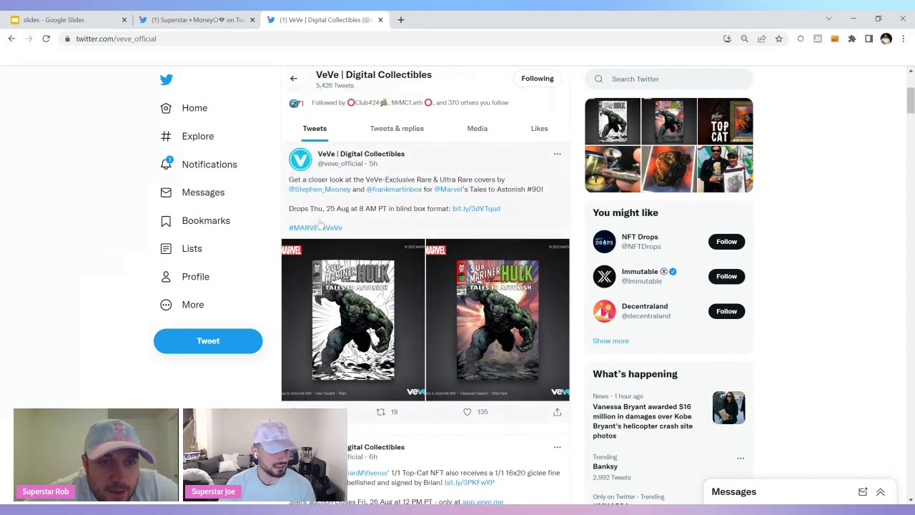
scroll(314, 224, up, 3)
scroll(313, 224, up, 1)
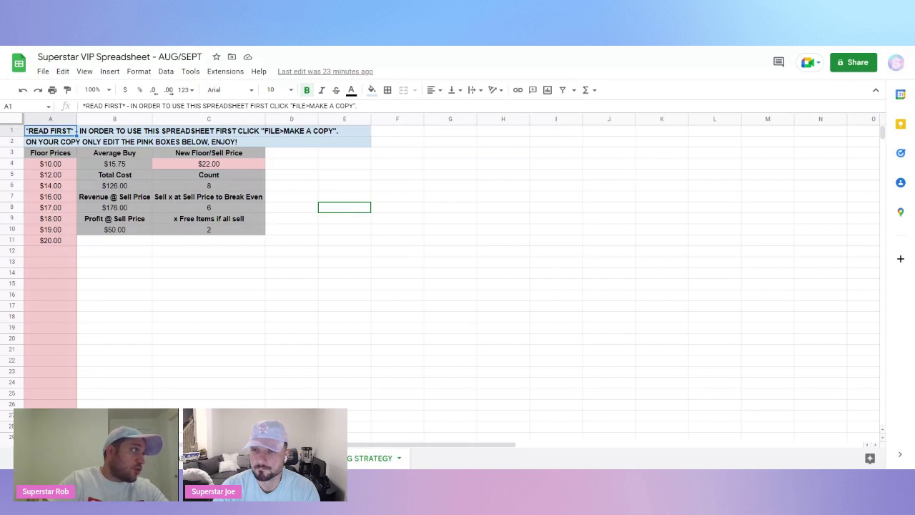
Step: In the Superstar VIP Spreadsheet, examine the floor prices in column A, the sell price in C4, and the break-even and free-item formulas
click(53, 164)
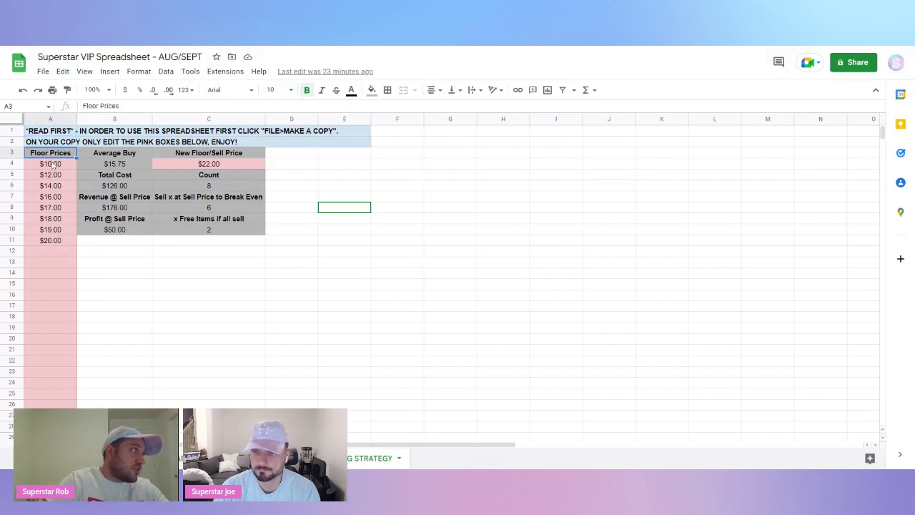
drag(53, 165, 51, 241)
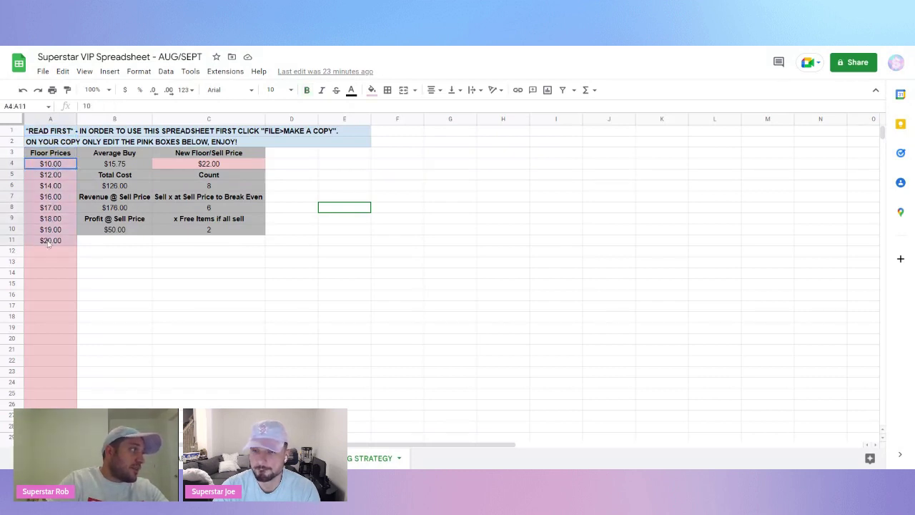
click(210, 166)
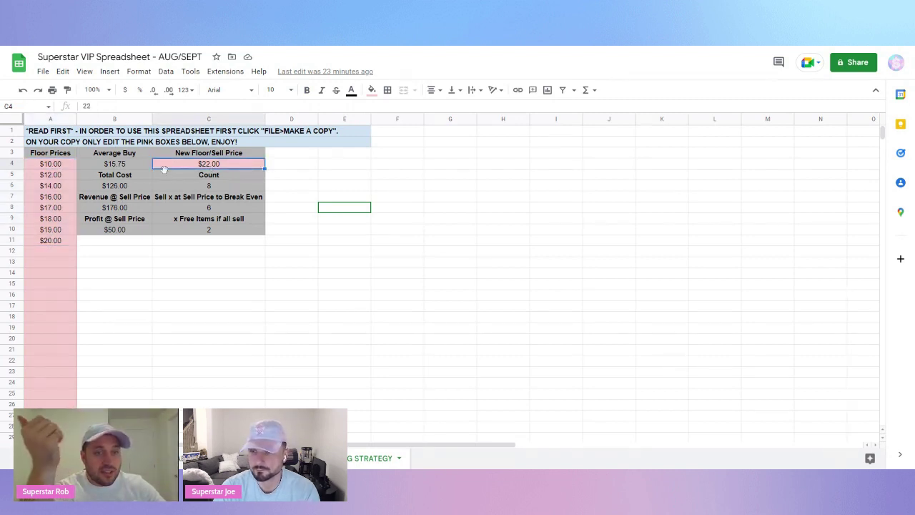
click(208, 232)
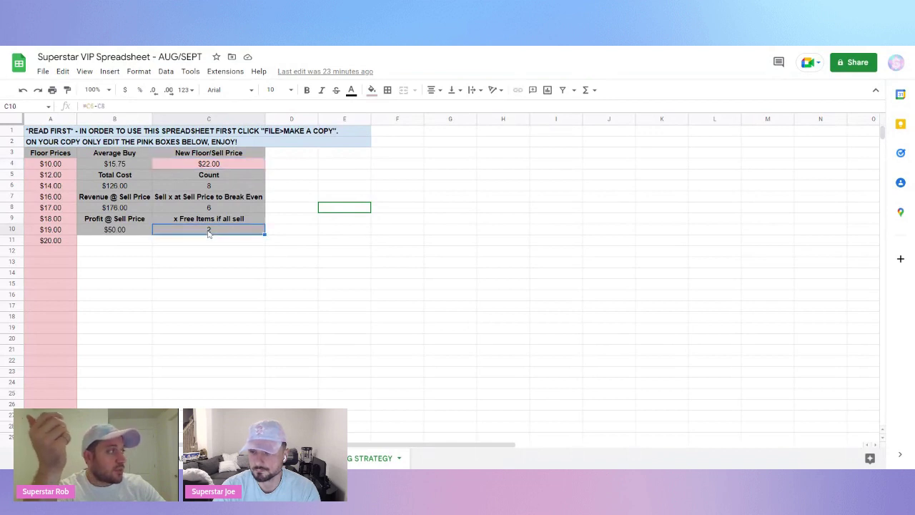
click(209, 210)
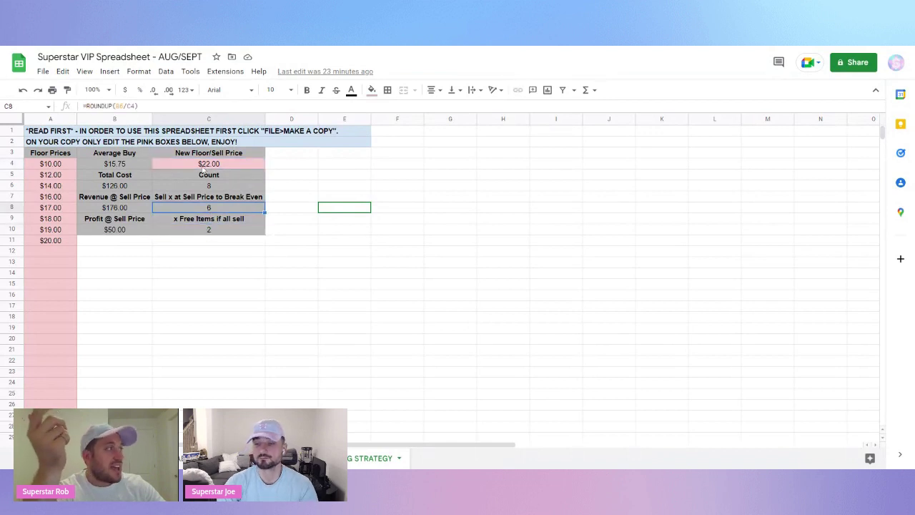
click(203, 166)
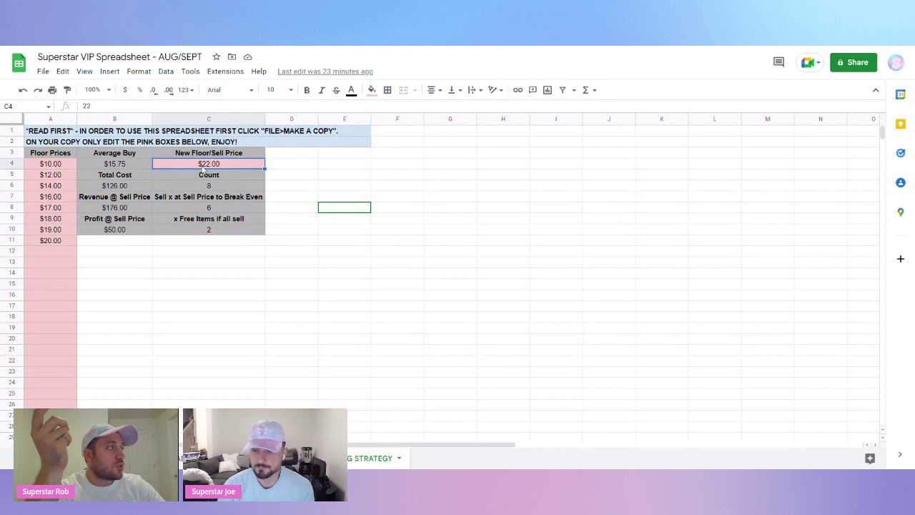
click(200, 209)
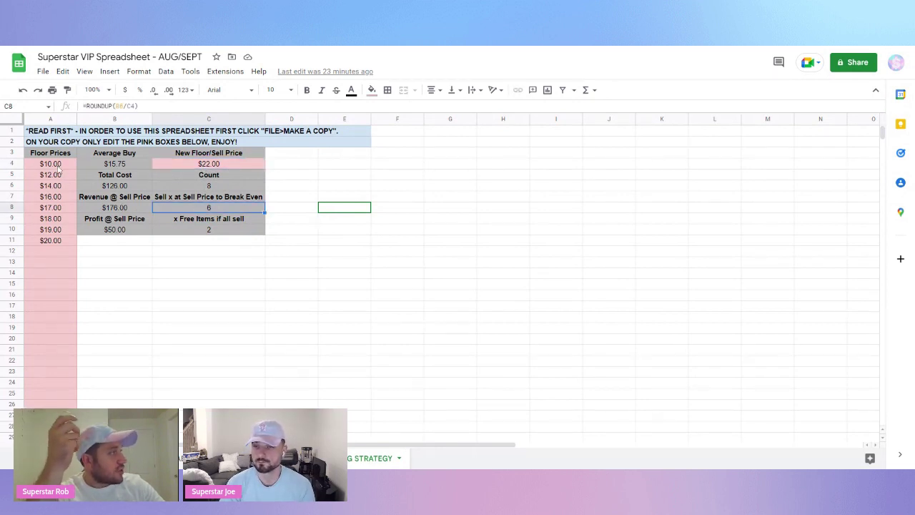
drag(61, 164, 61, 286)
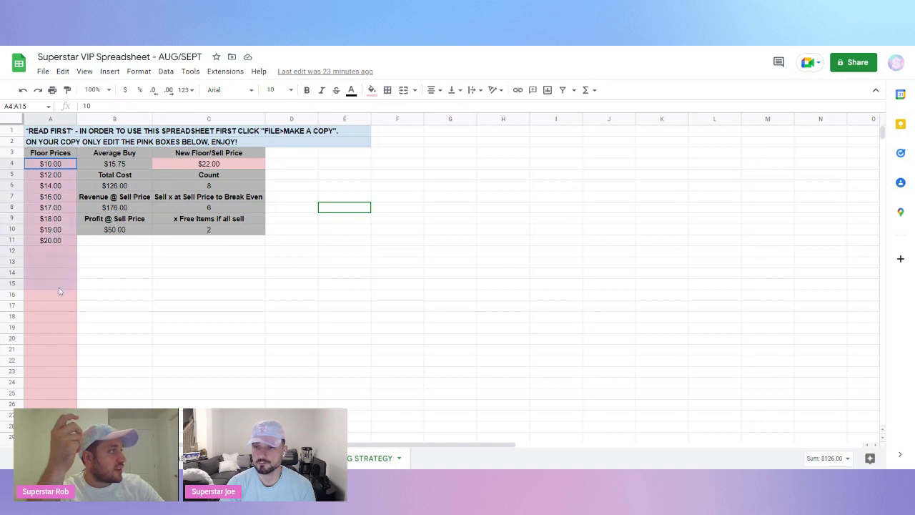
Step: Examine the sell price and the count, average buy, total cost, revenue, profit and free-item formulas in B4:C10
click(199, 156)
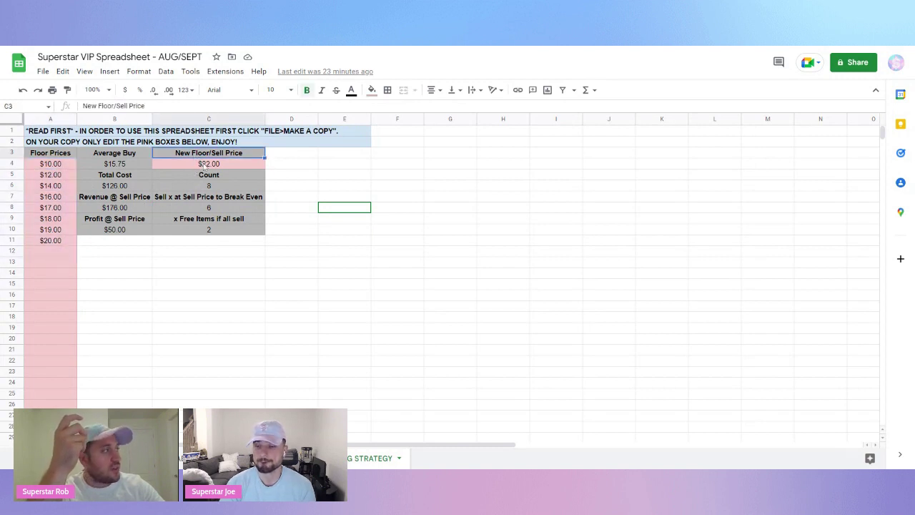
click(203, 164)
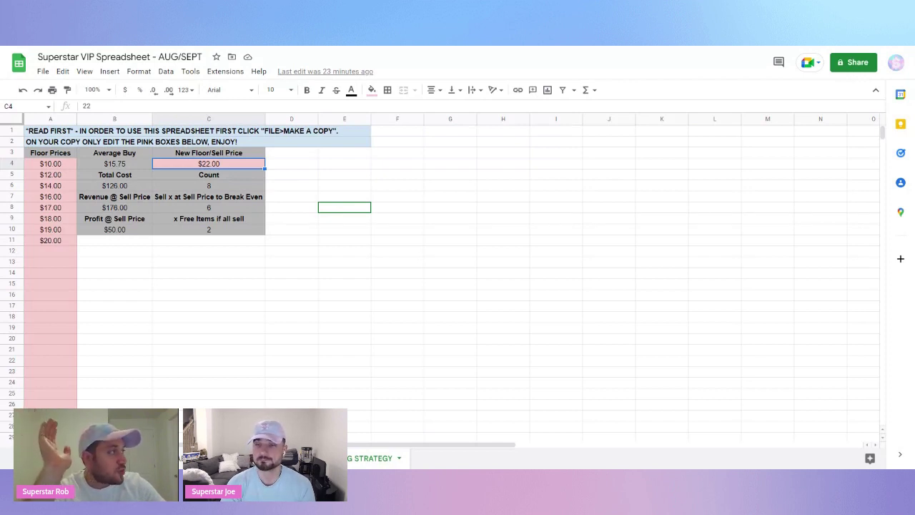
click(208, 186)
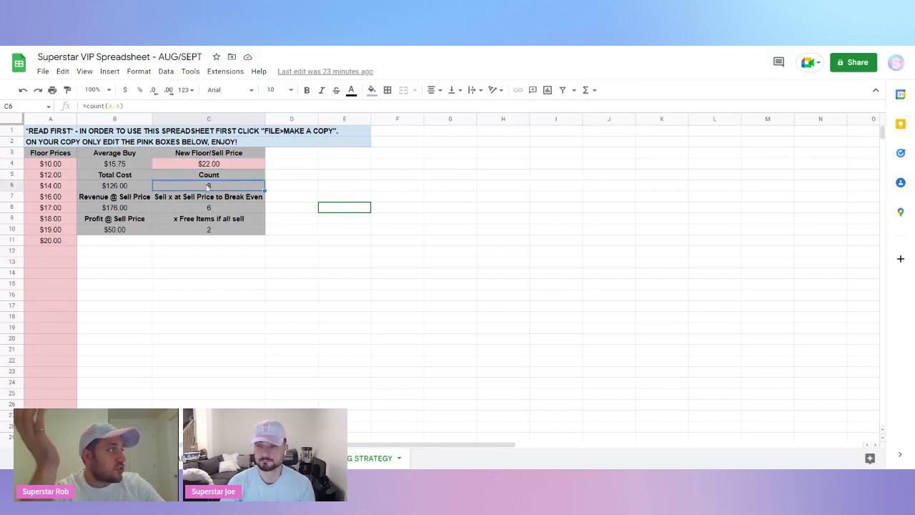
click(136, 167)
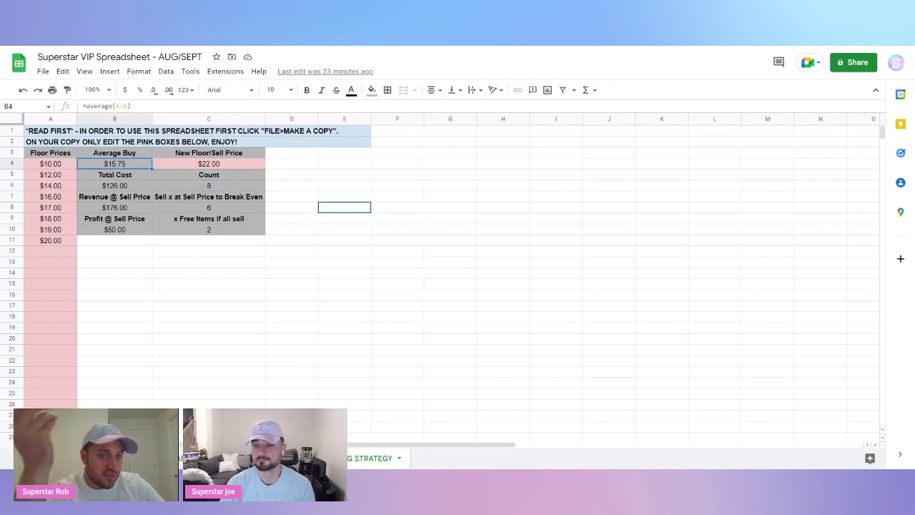
click(130, 186)
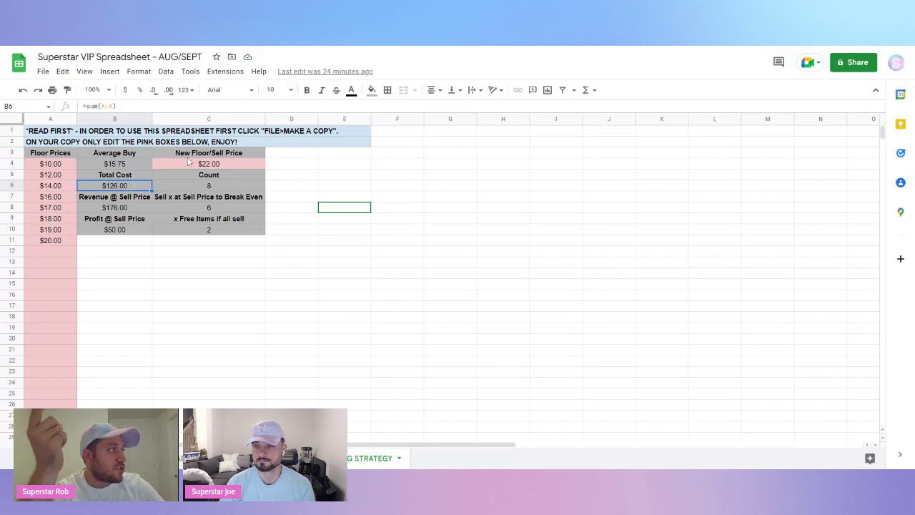
click(130, 208)
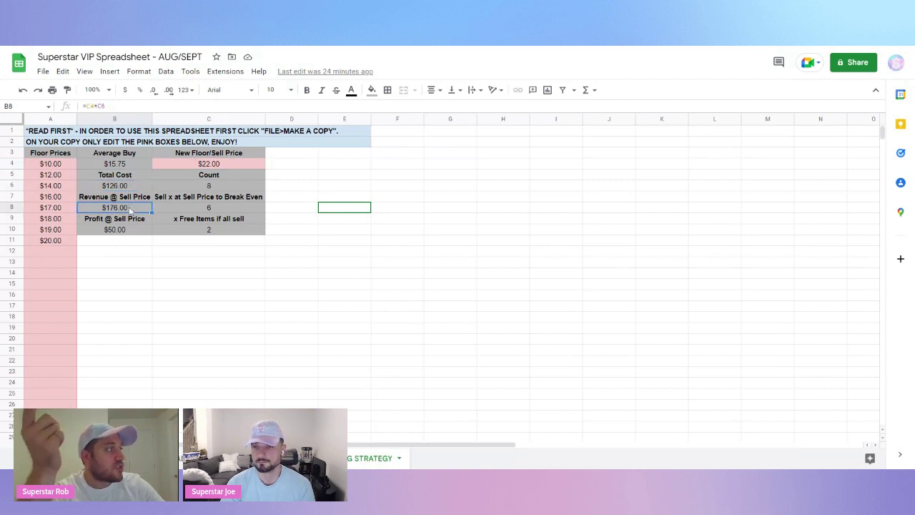
click(128, 233)
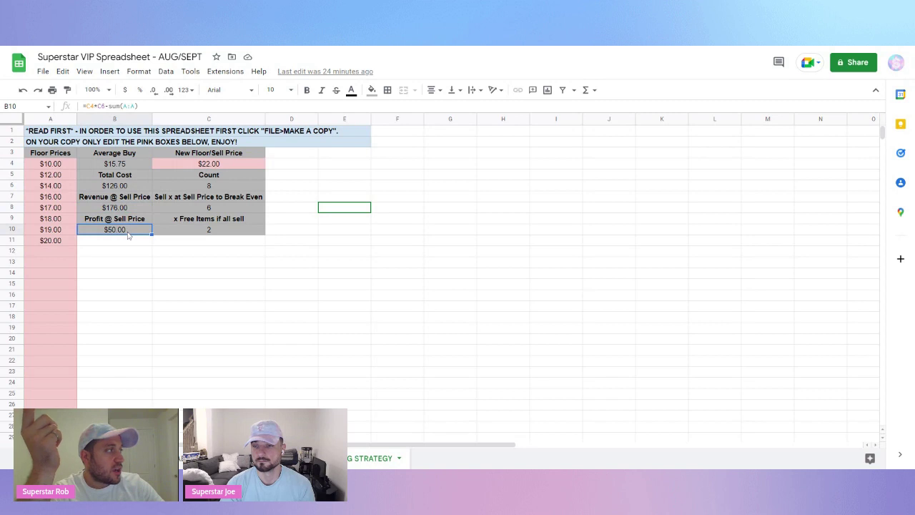
click(175, 233)
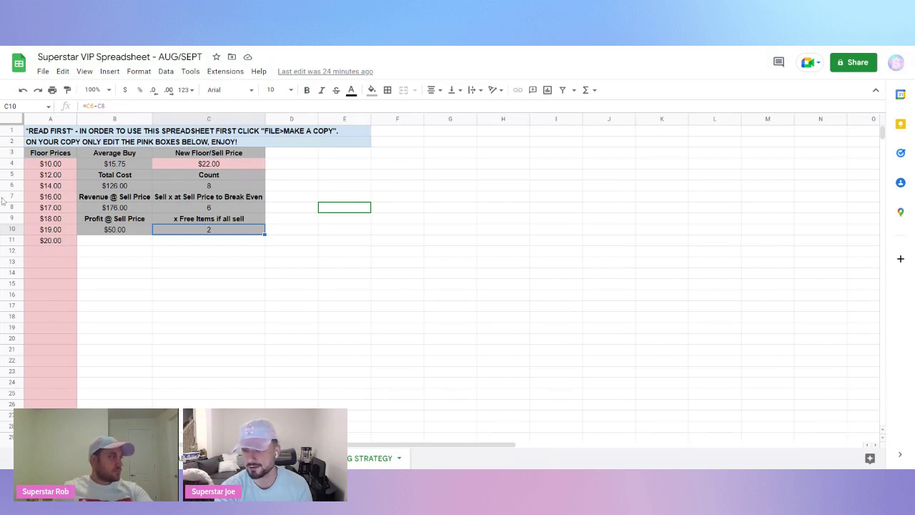
Step: Add a floor price of 100 in A12, below the last entry in the Floor Prices column
click(48, 242)
key(Down)
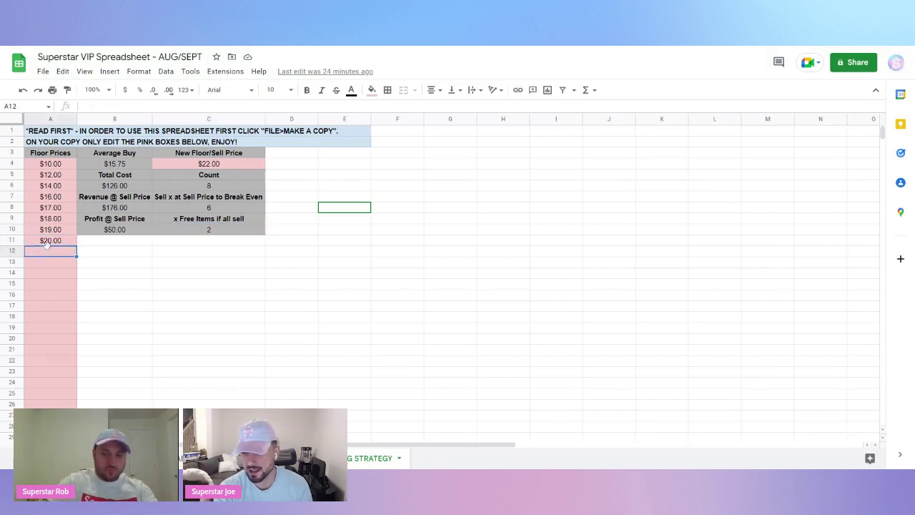
text(100)
key(Return)
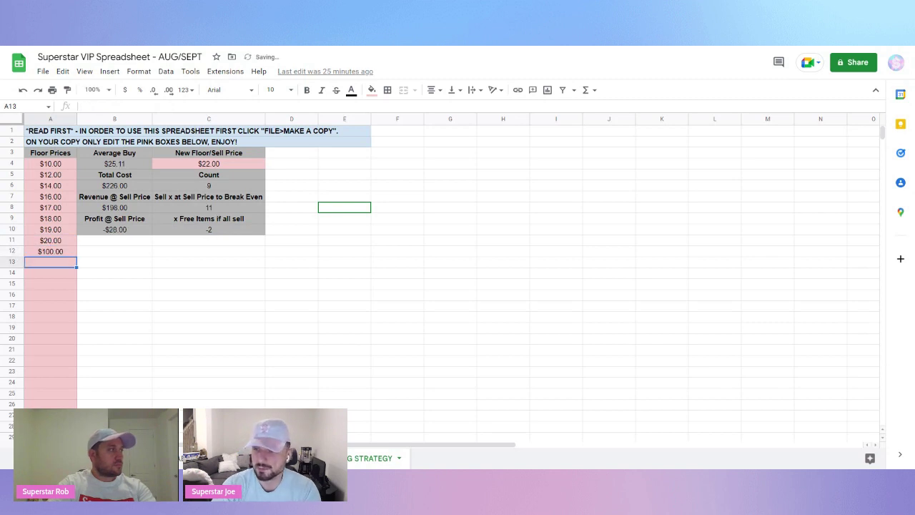
Step: Set the last floor price in A12 to 39
click(50, 251)
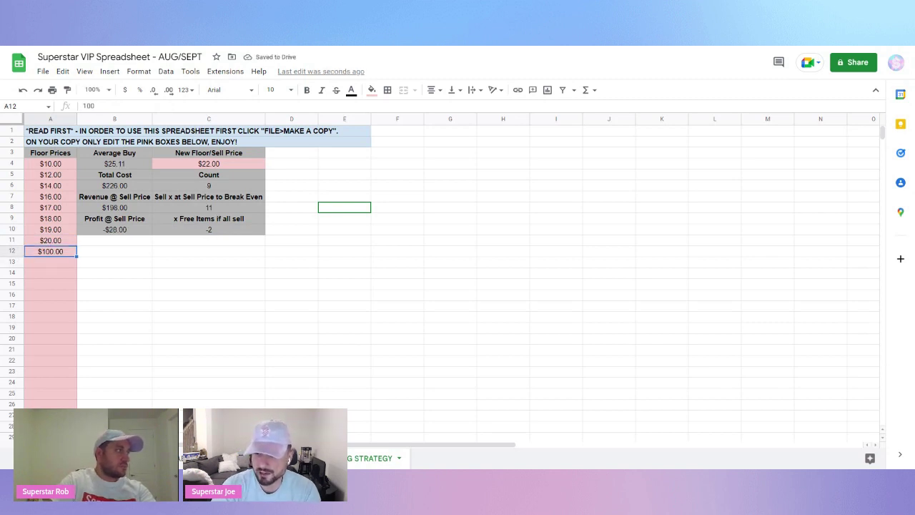
text(39)
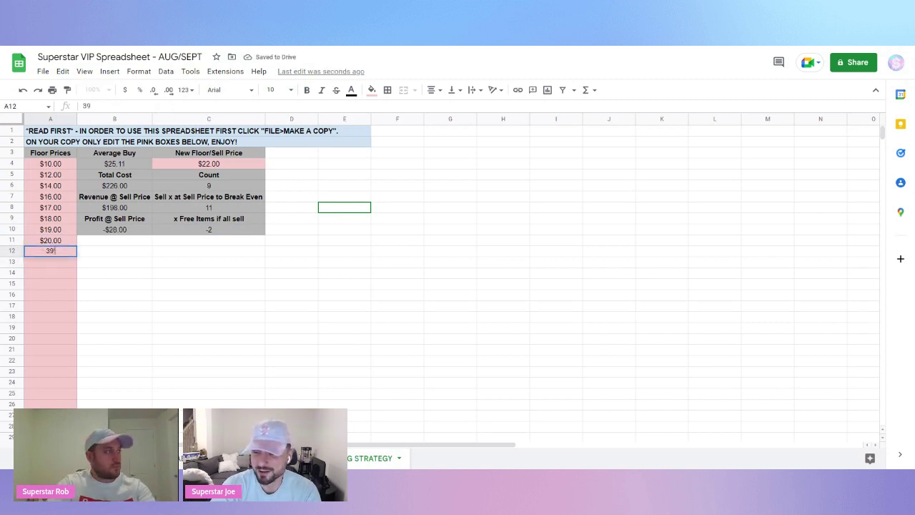
key(Return)
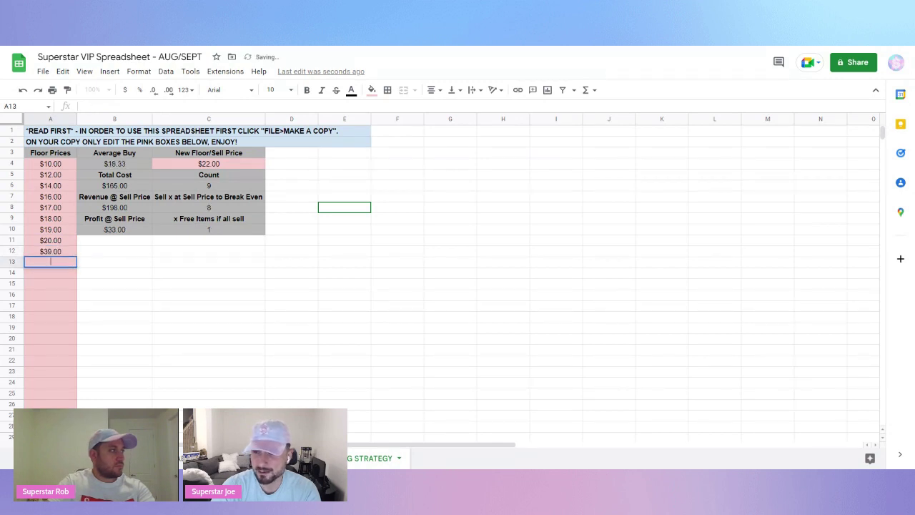
click(101, 293)
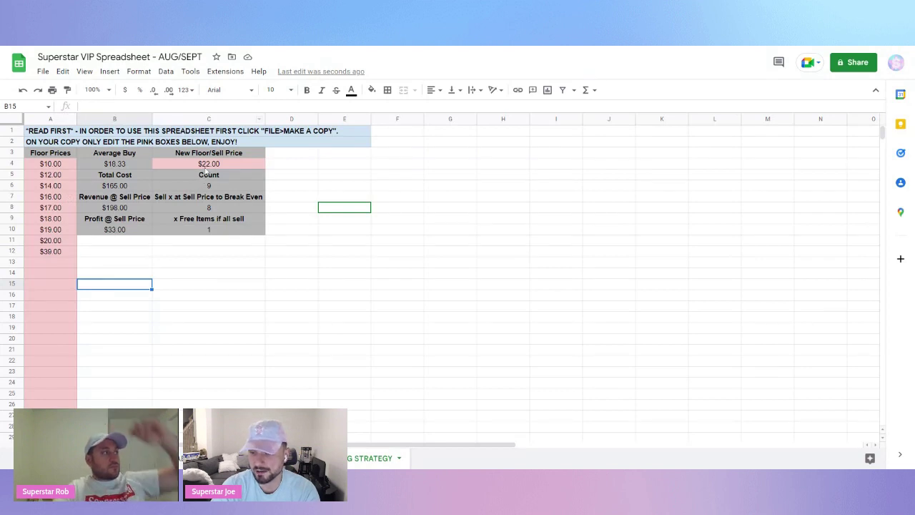
Step: Set the New Floor/Sell Price in C4 to 35
click(205, 167)
text(35)
key(Return)
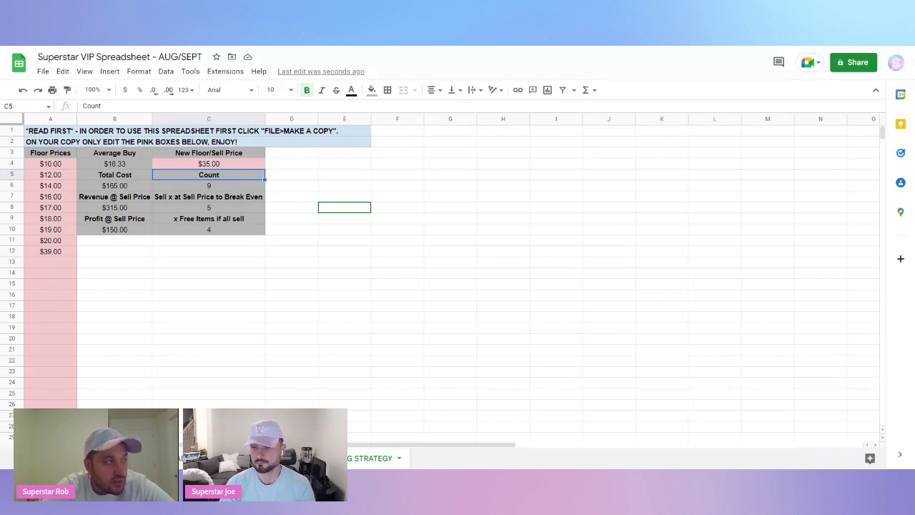
Step: Inspect the Count cell and its formula in the pricing summary
click(329, 188)
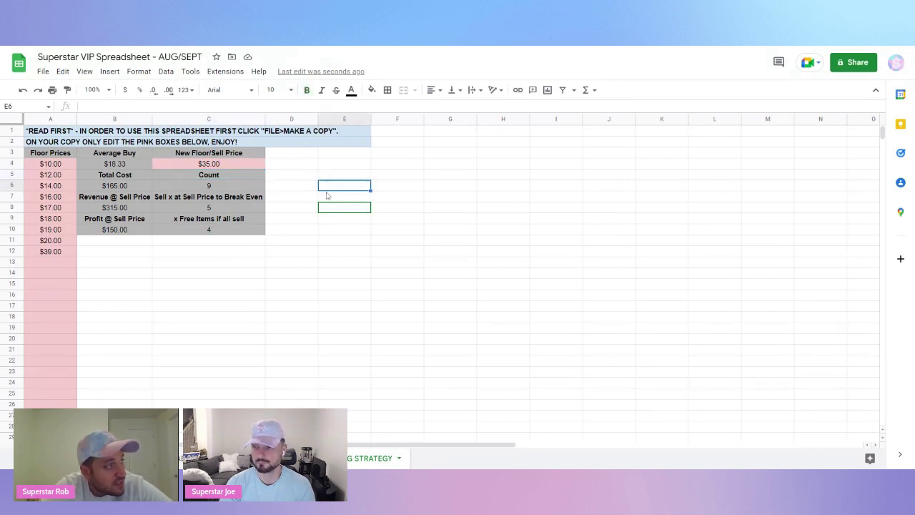
click(248, 189)
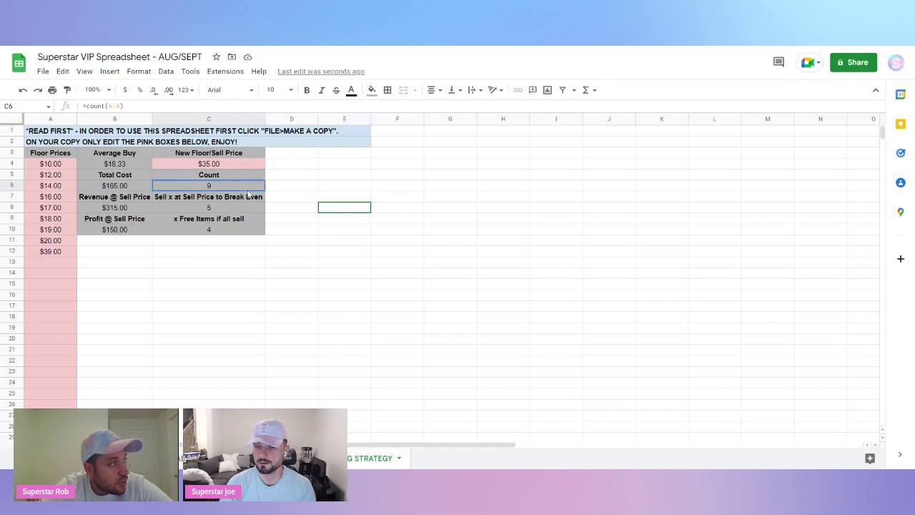
click(290, 182)
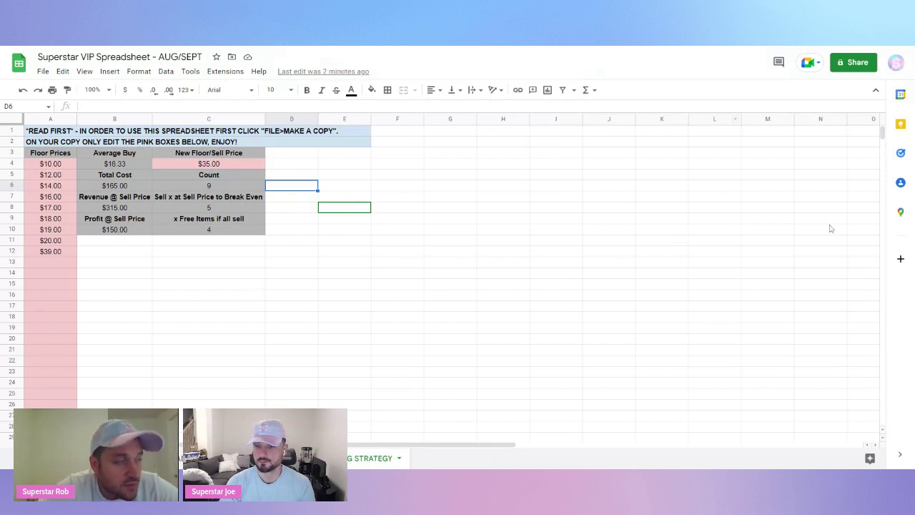
click(202, 180)
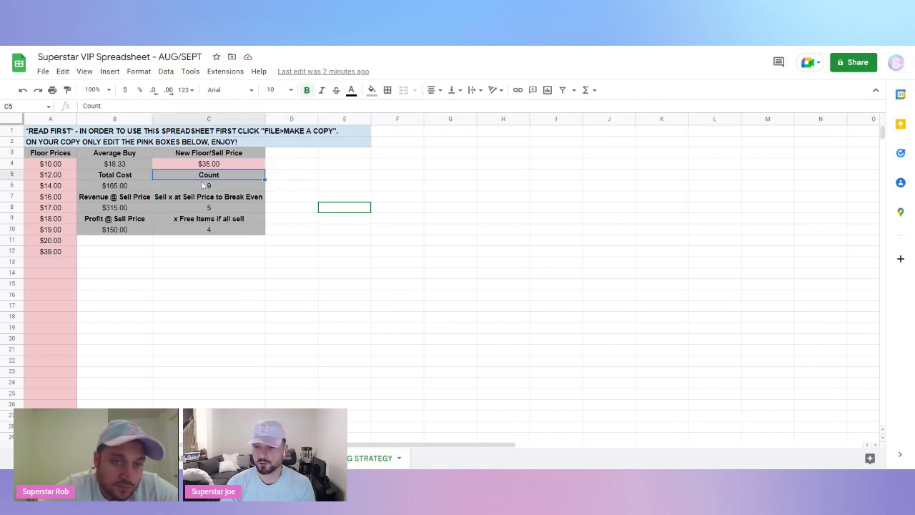